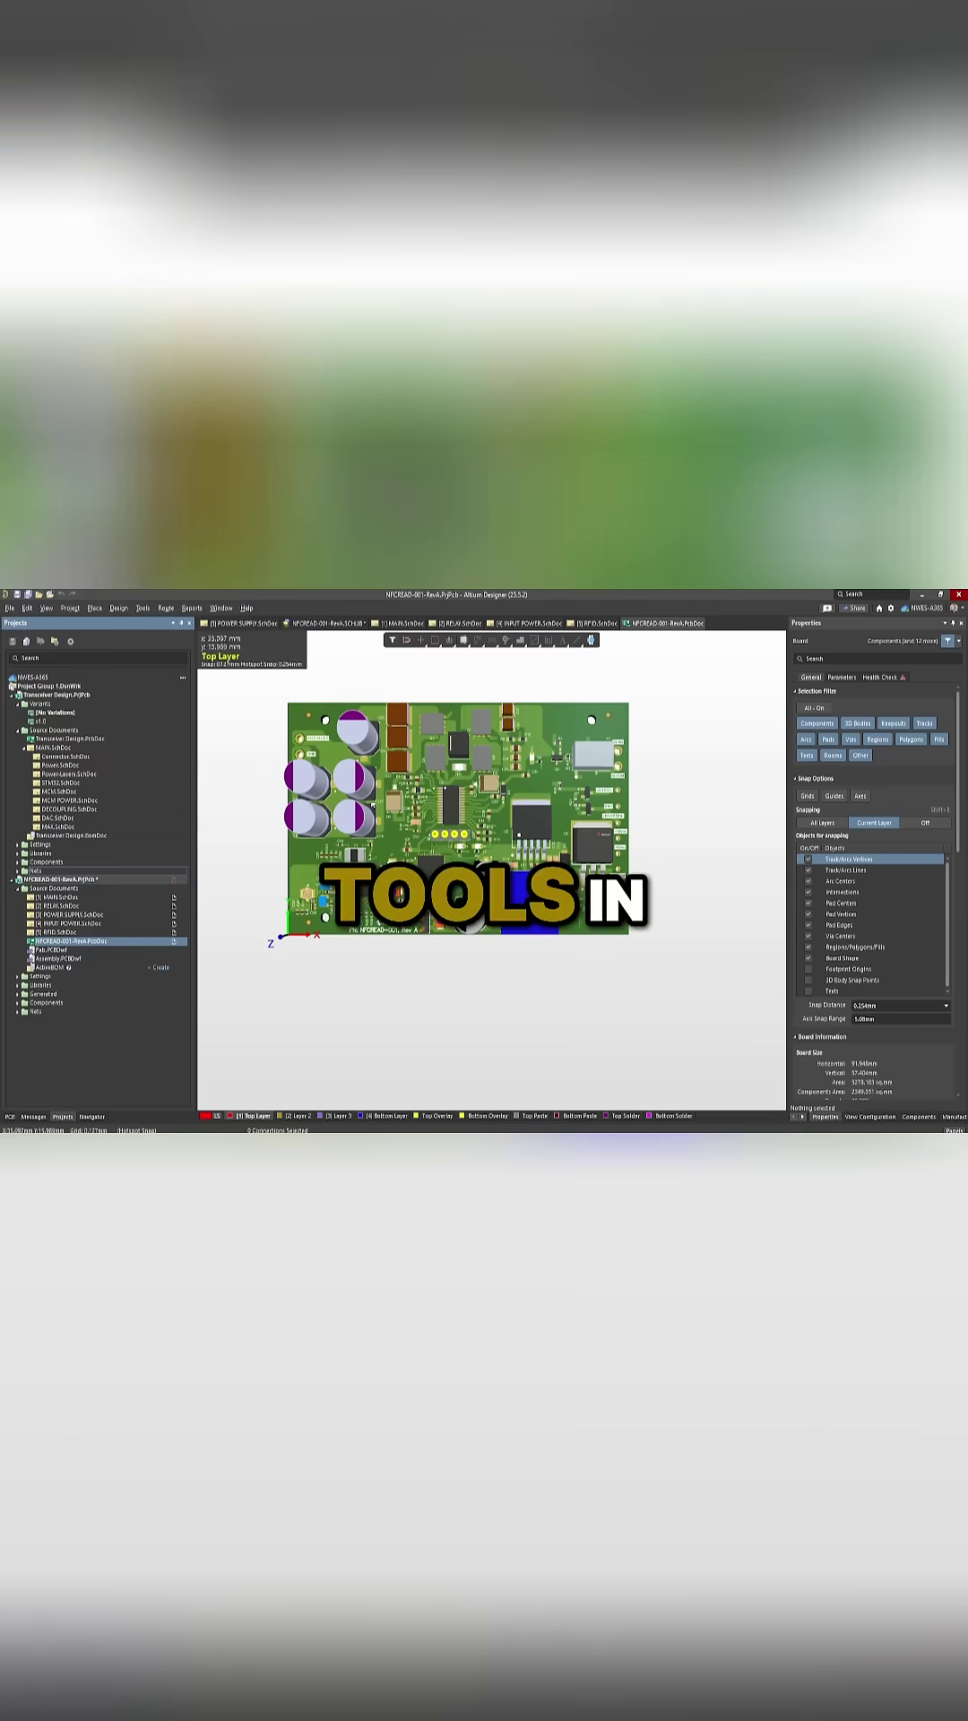
# Step: Switch from the board to the RELAY schematic sheet
pyautogui.click(404, 622)
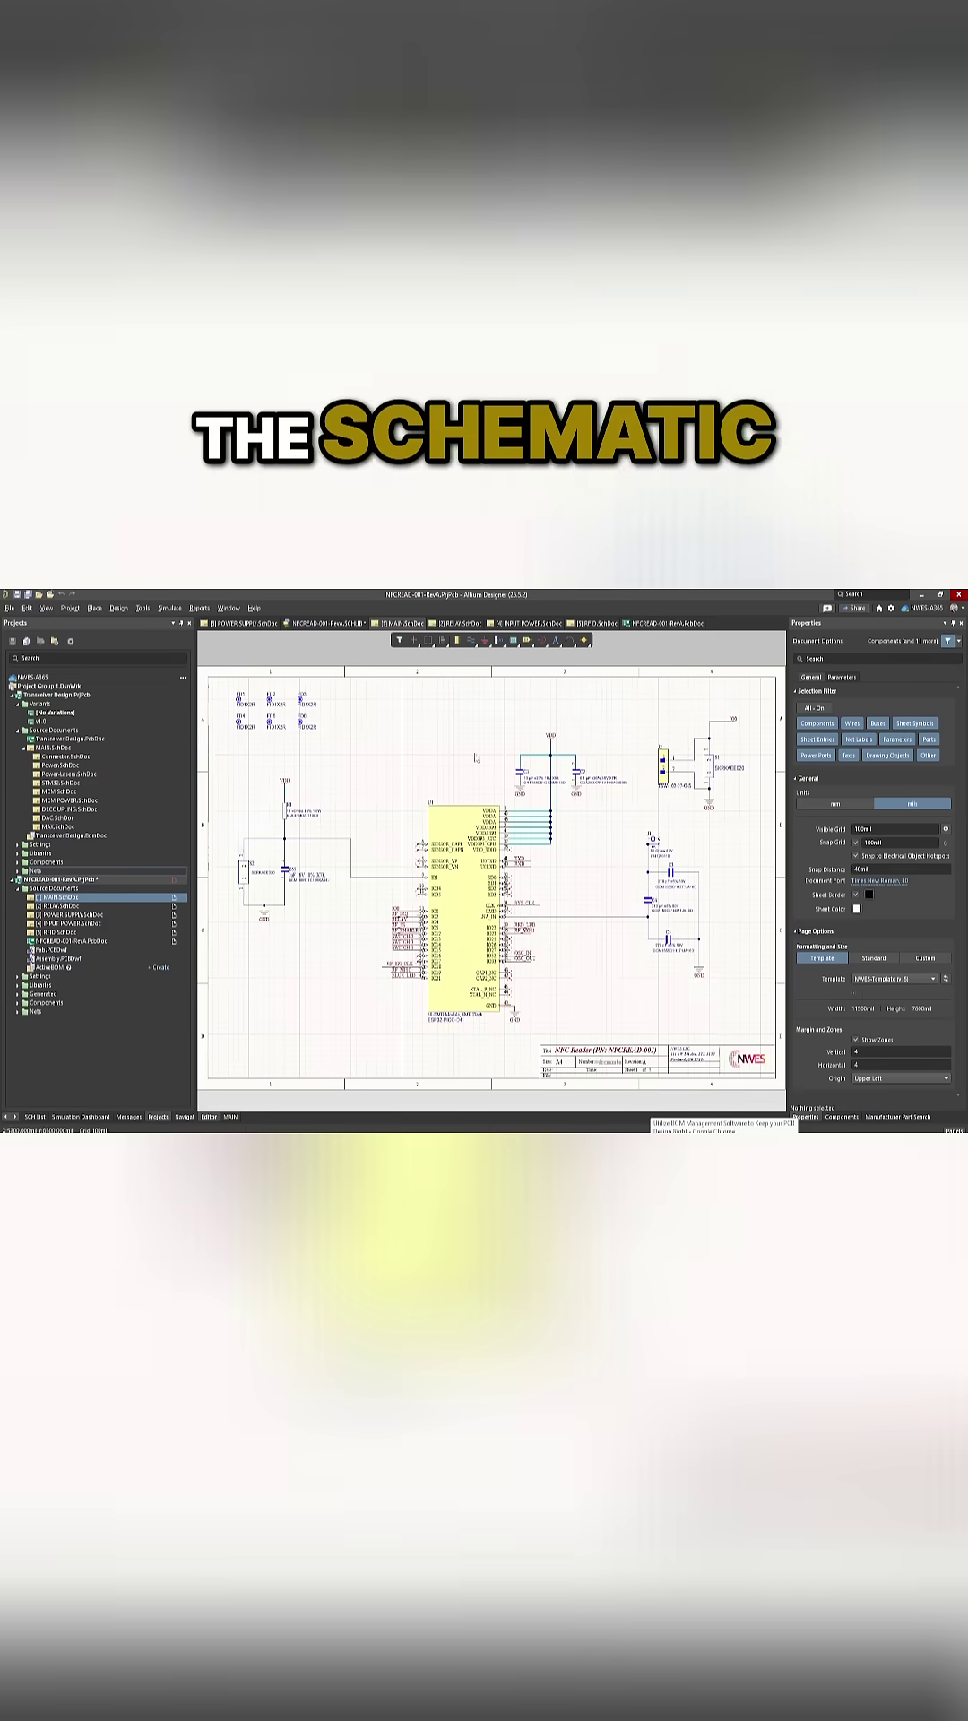
pyautogui.click(461, 625)
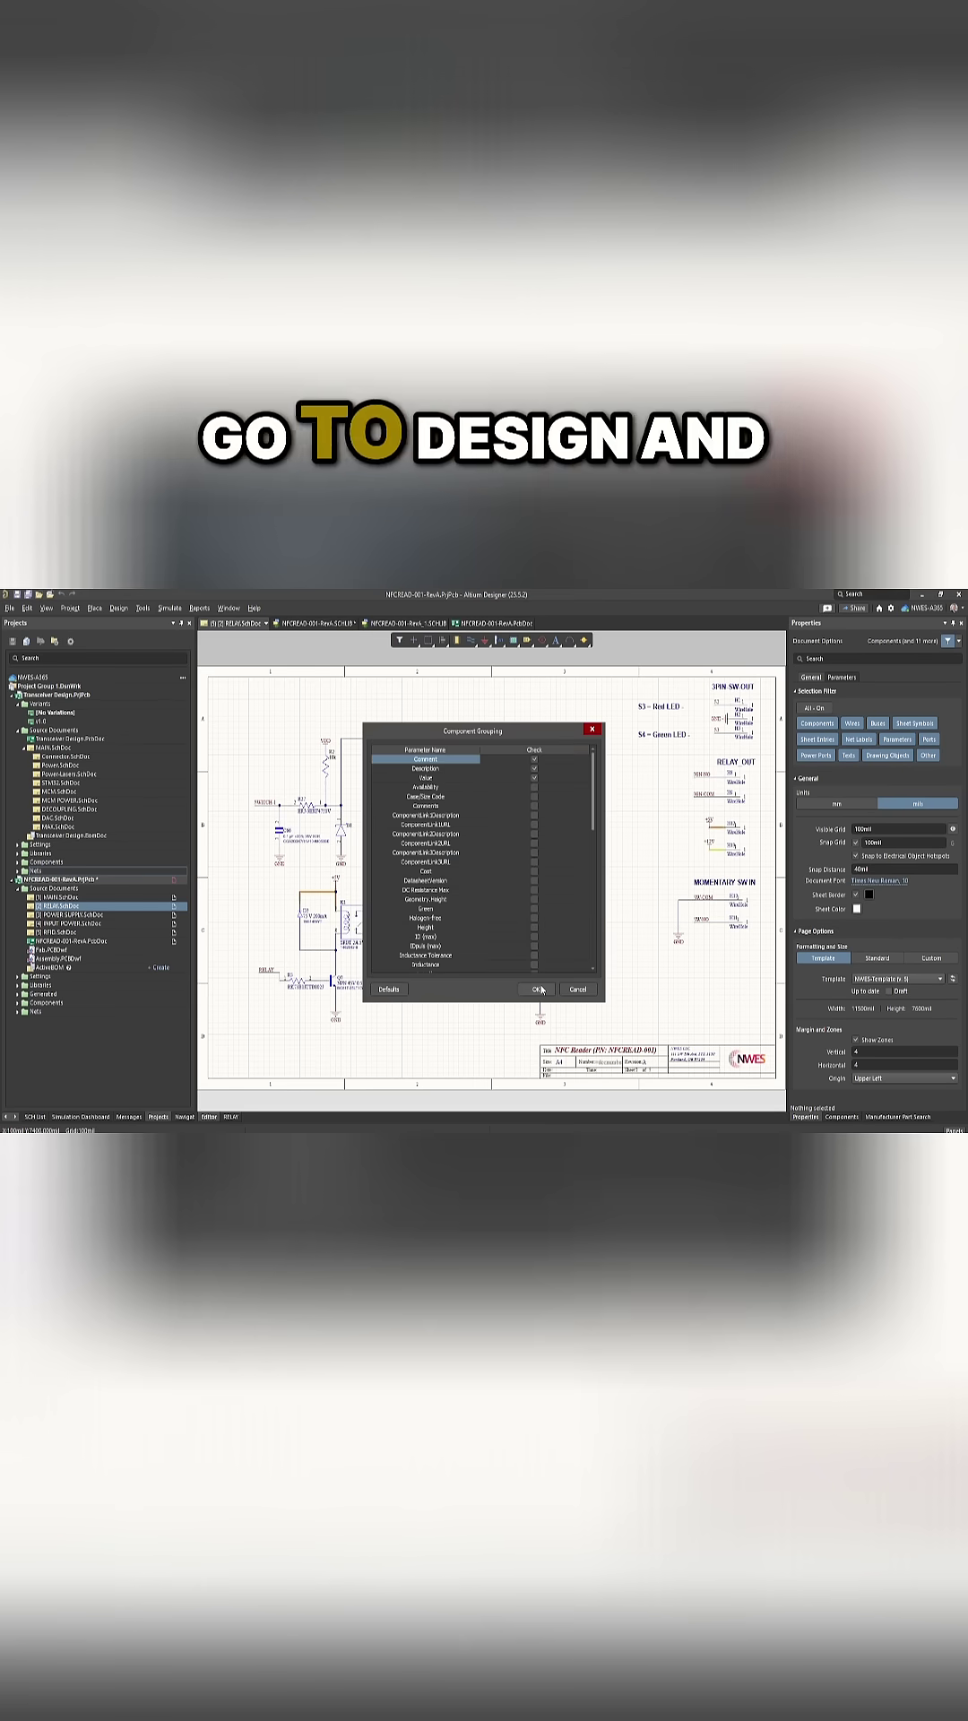
# Step: Confirm the component grouping to generate the project's schematic library
pyautogui.click(539, 990)
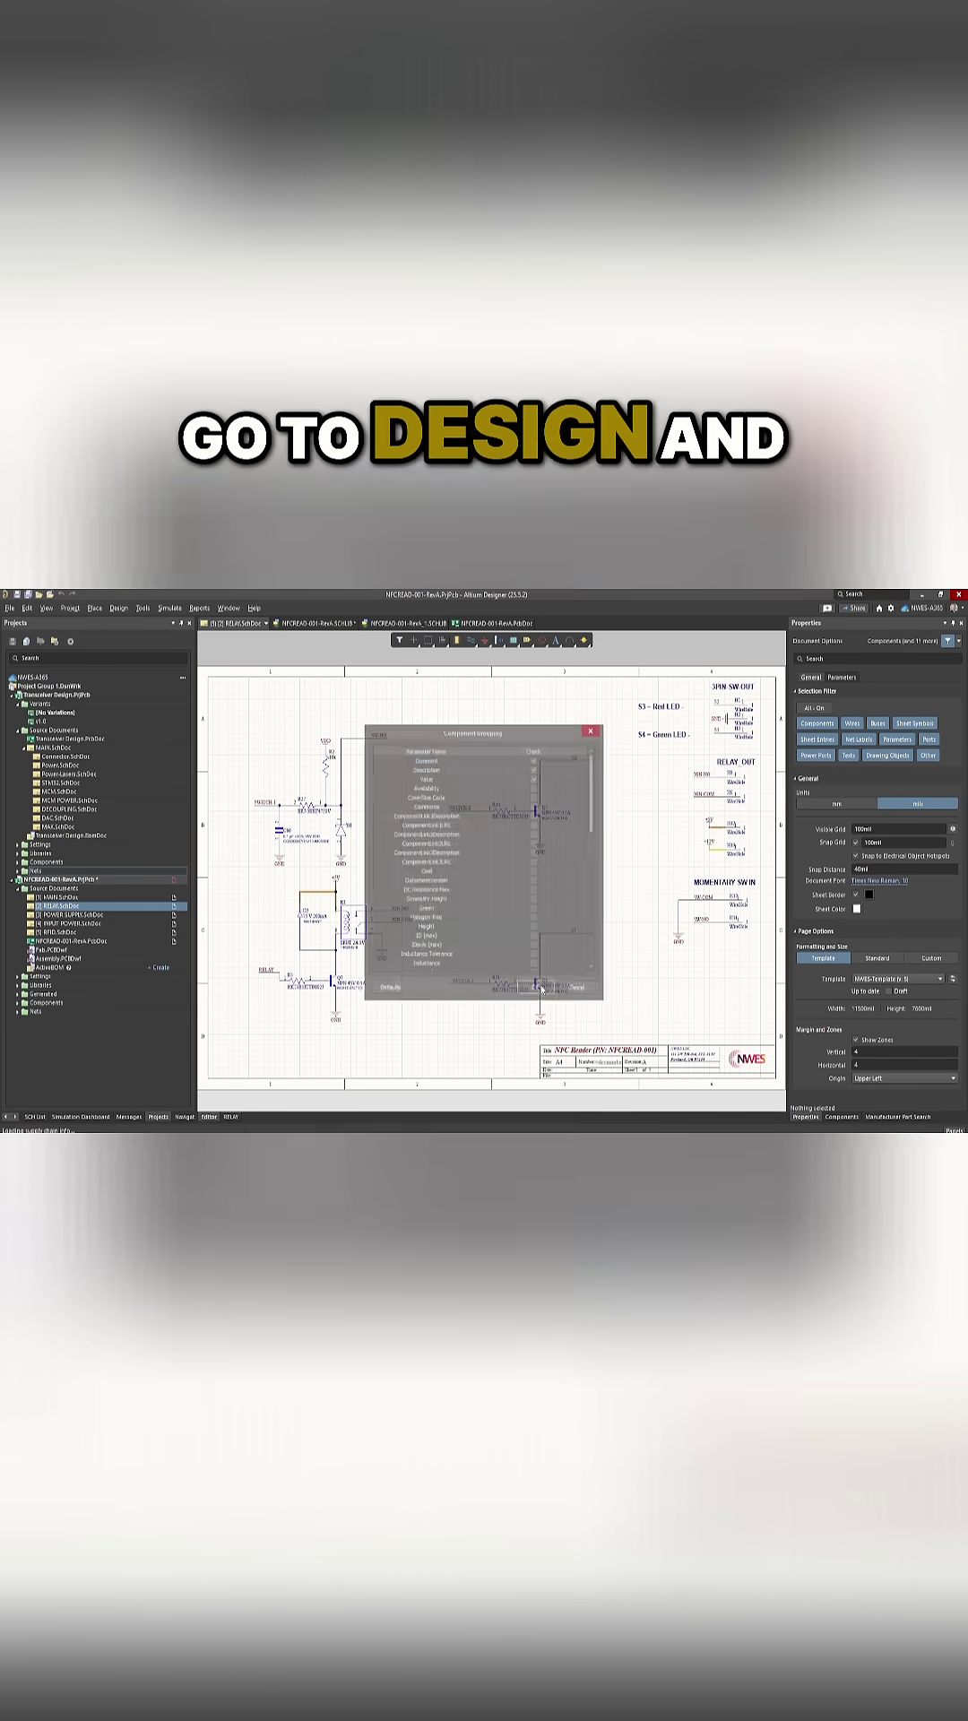